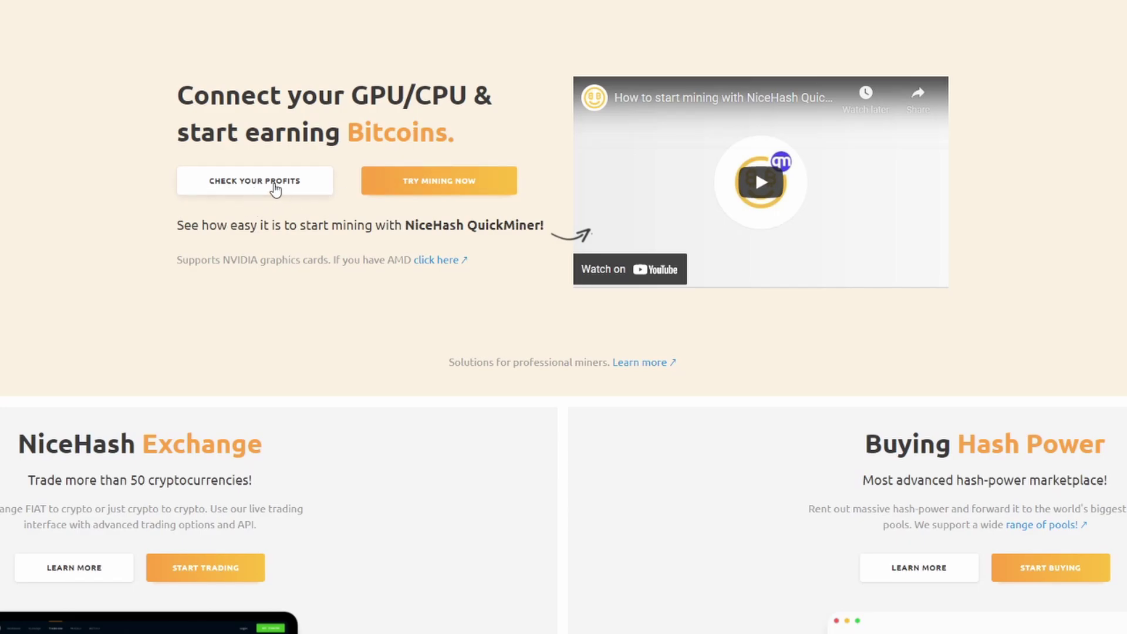
# - Open the profitability calculator, auto-detect the computer's hardware with the downloaded detection app, and show its earnings
pyautogui.click(276, 189)
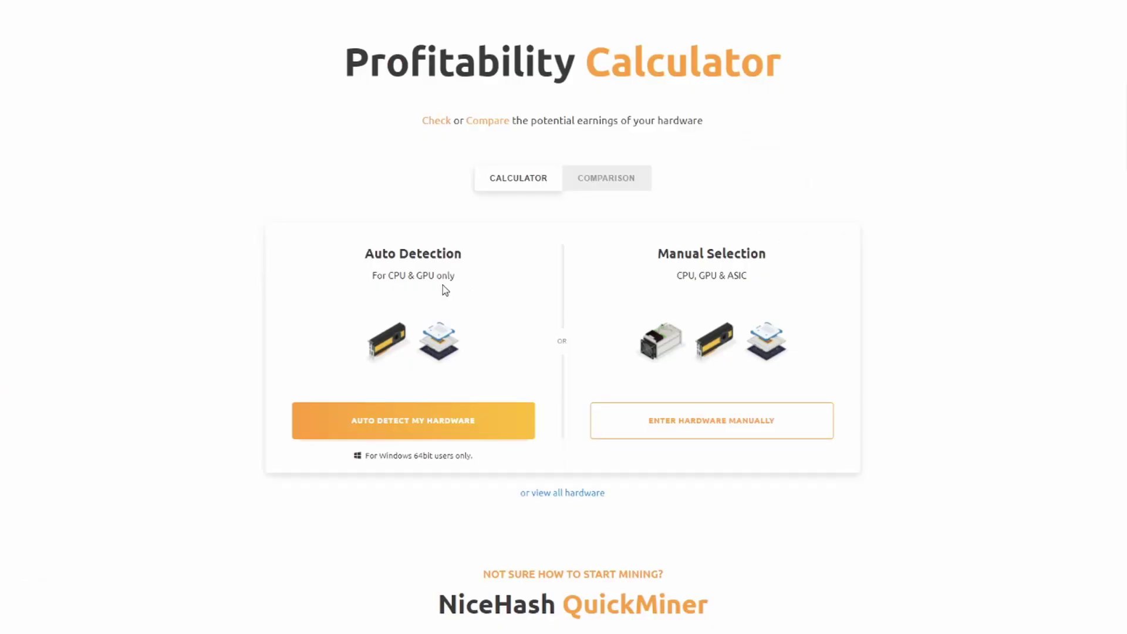
pyautogui.click(413, 420)
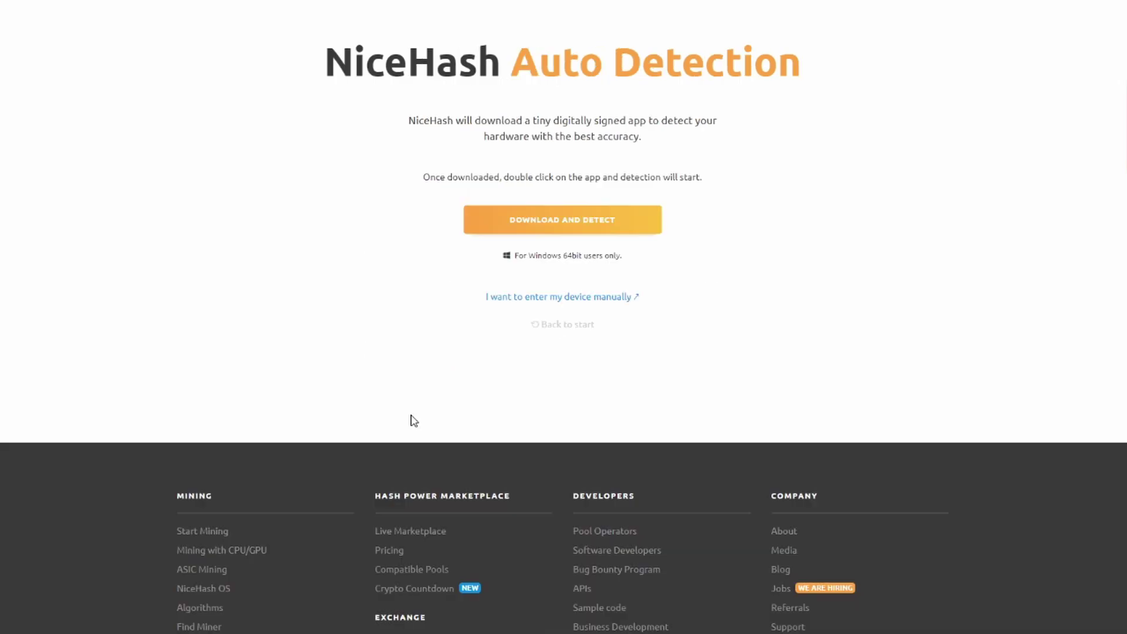
pyautogui.click(576, 225)
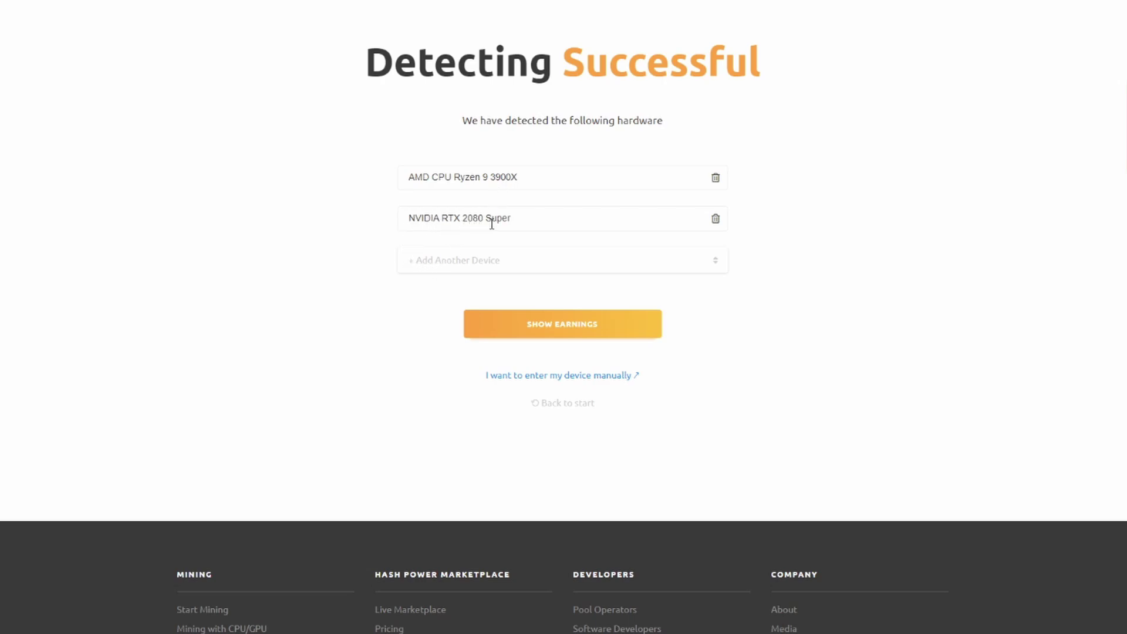
pyautogui.click(588, 323)
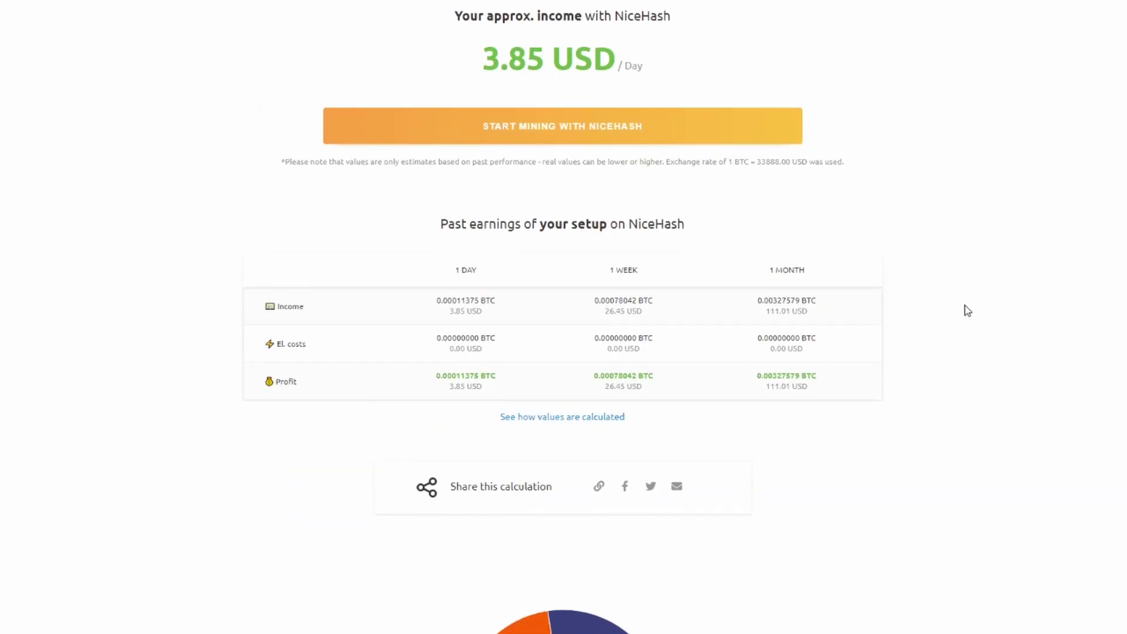
# - Examine the estimated income, past earnings table, algorithm chart and mining hashrate for each algorithm
pyautogui.scroll(1, 889, 341)
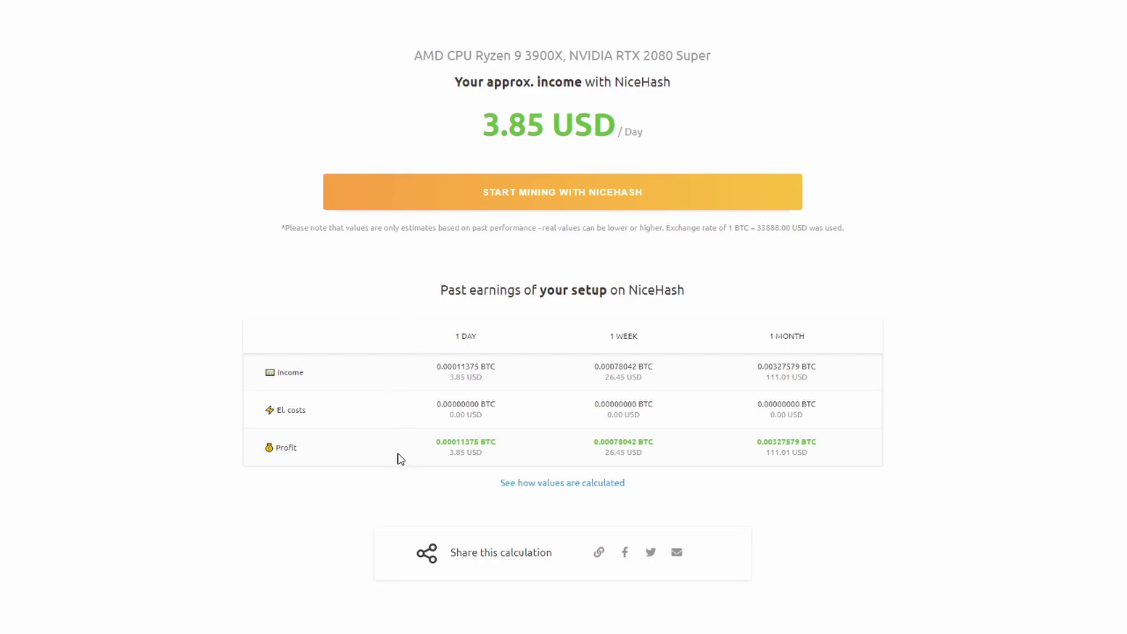
pyautogui.scroll(-3, 399, 459)
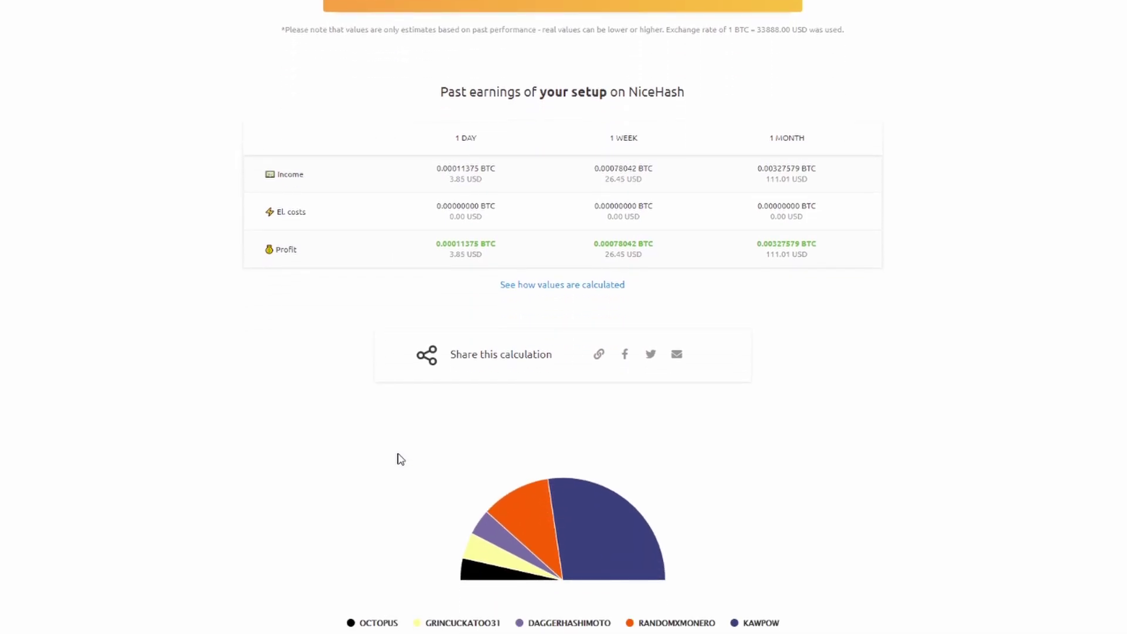
pyautogui.scroll(-2, 399, 459)
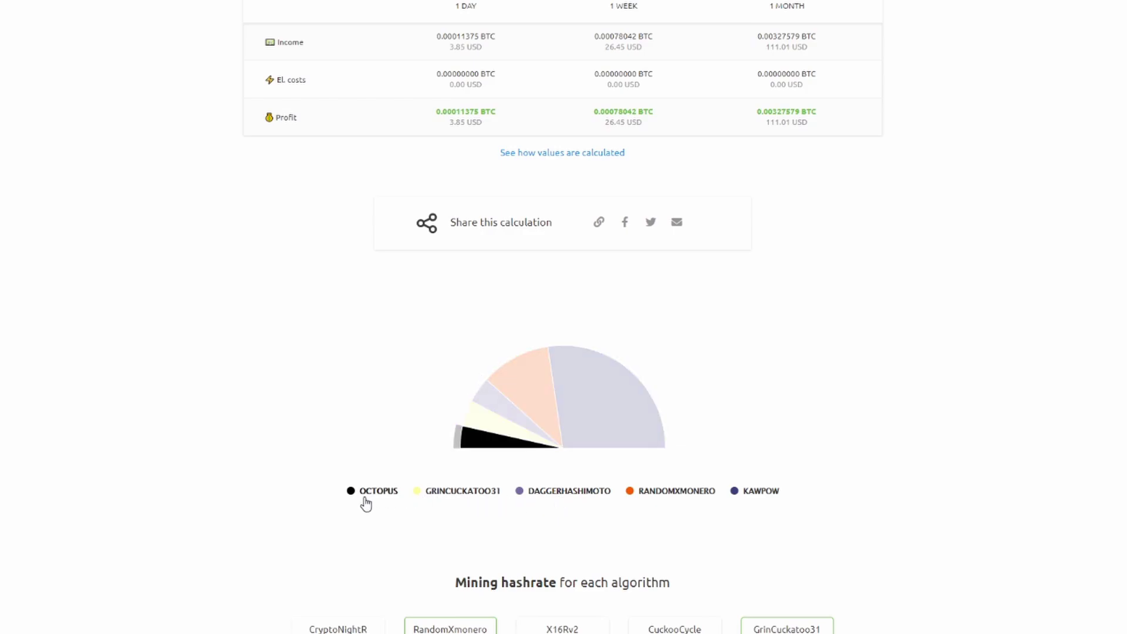
pyautogui.scroll(-1, 284, 487)
pyautogui.scroll(-2, 284, 488)
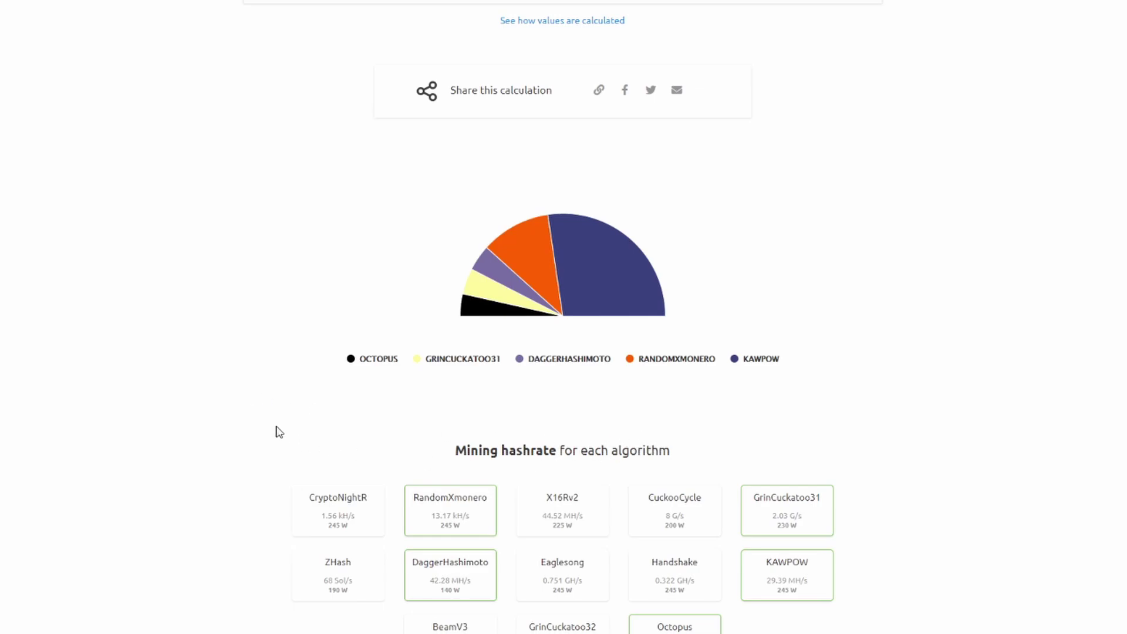
pyautogui.scroll(-1, 252, 431)
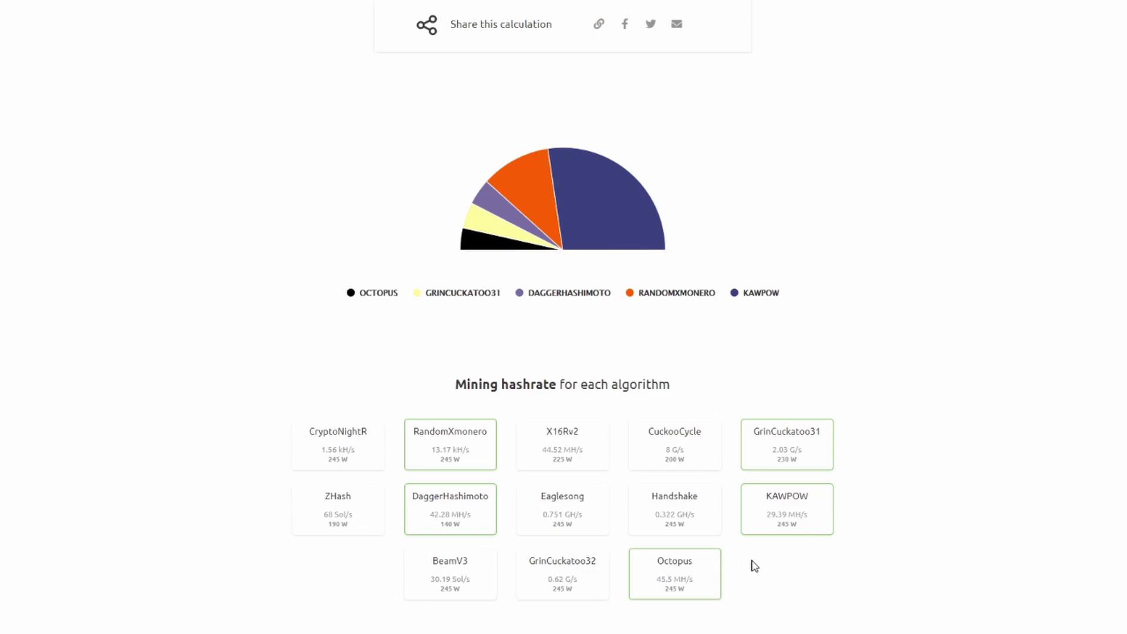
pyautogui.scroll(15, 793, 555)
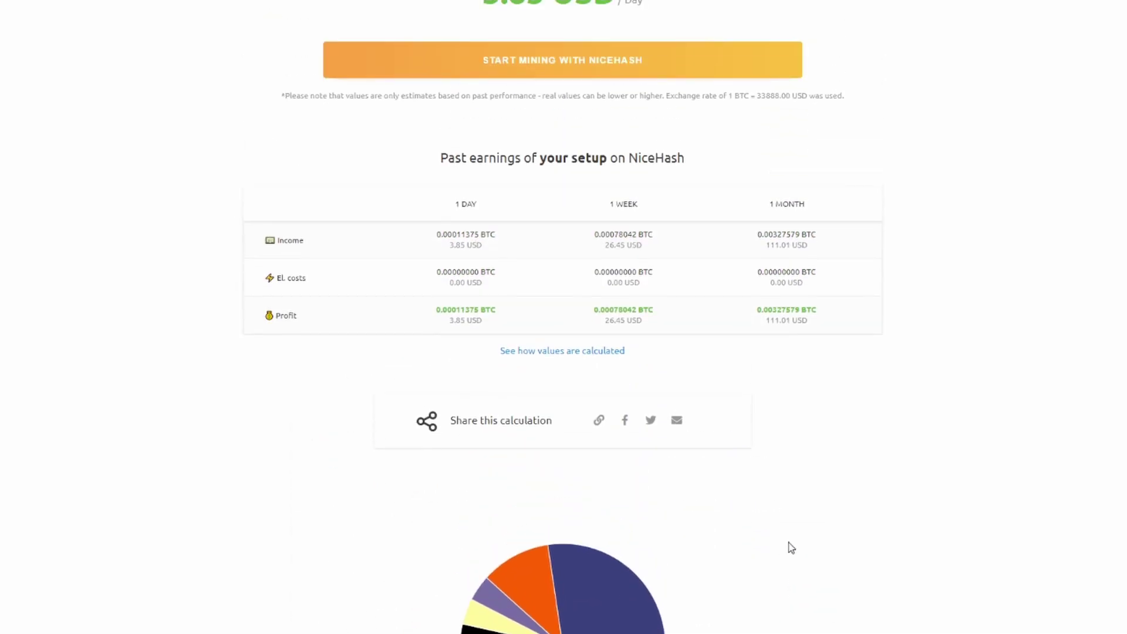
pyautogui.scroll(-20, 788, 543)
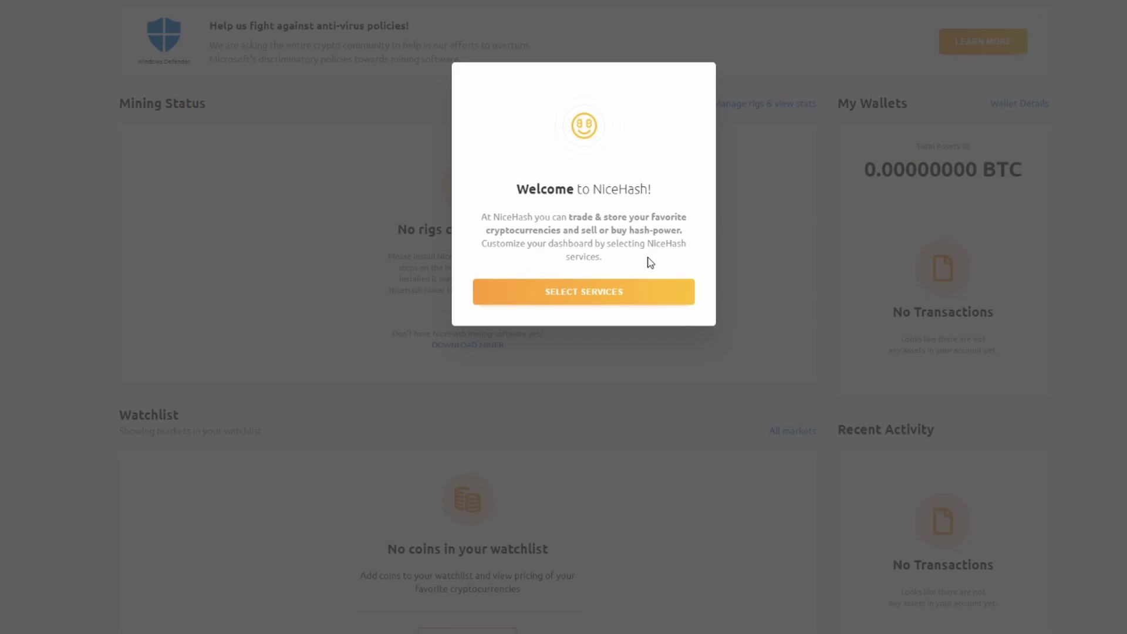
# - Start using NiceHash with the Cryptocurrency Wallet and Cryptocurrency Mining services enabled, and dismiss the anti-virus policies banner
pyautogui.click(571, 296)
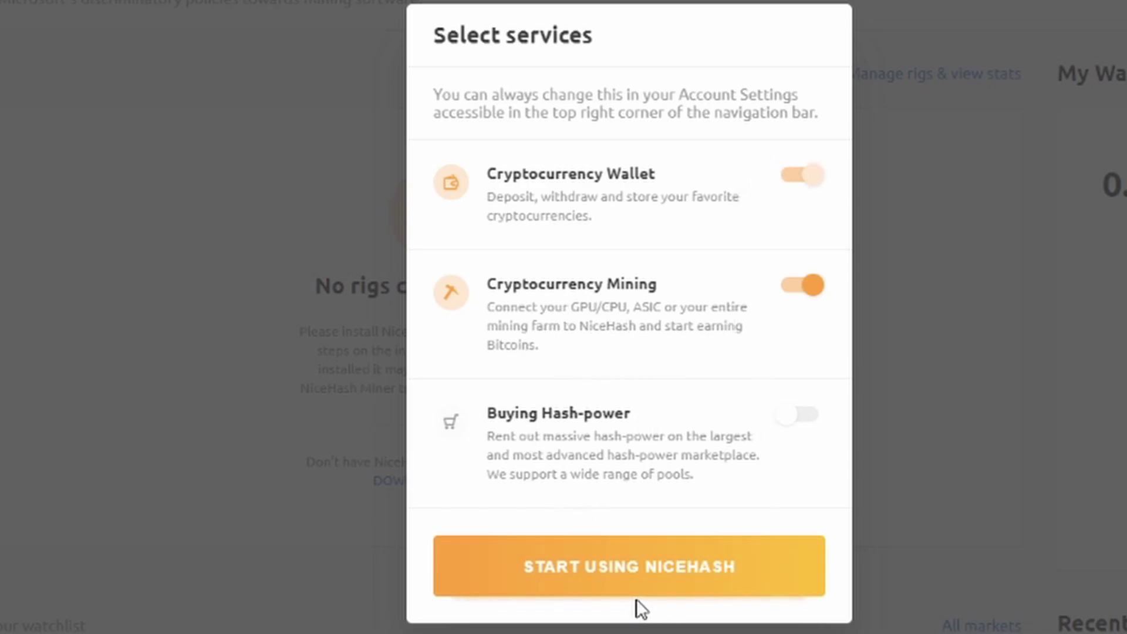
pyautogui.click(653, 575)
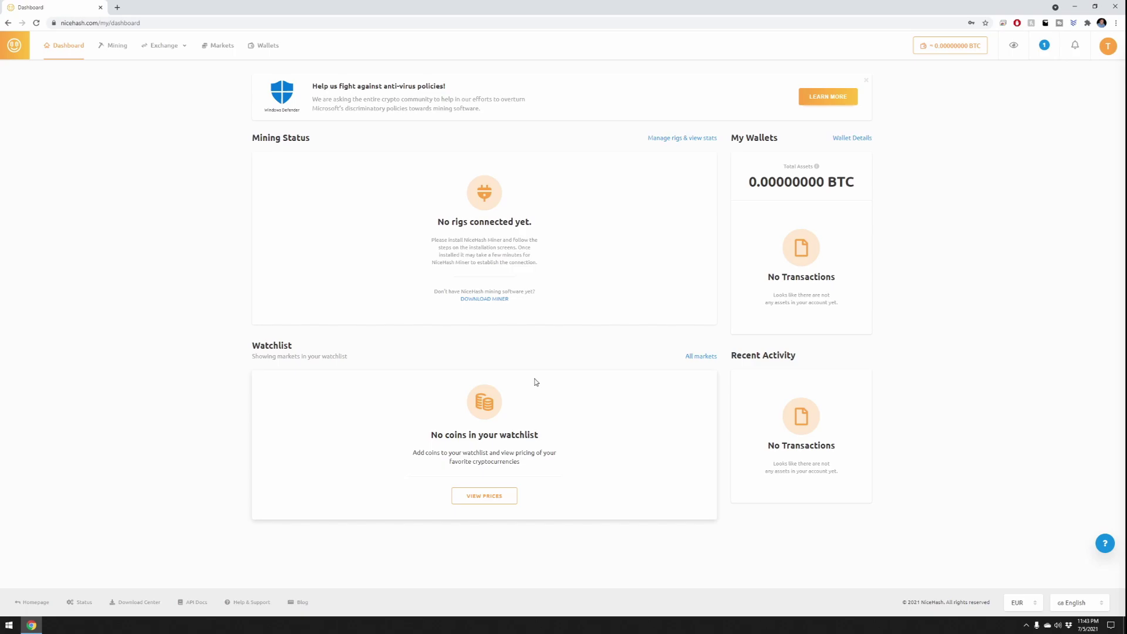
pyautogui.click(866, 80)
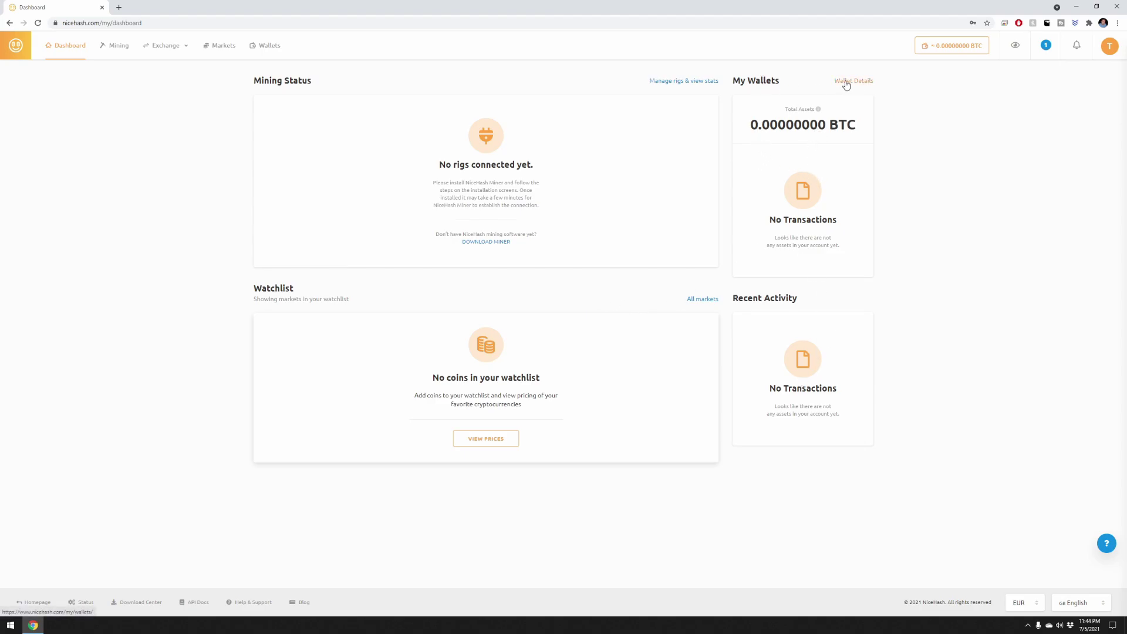
# - Look over the account's Wallets page and the Markets price list
pyautogui.click(269, 46)
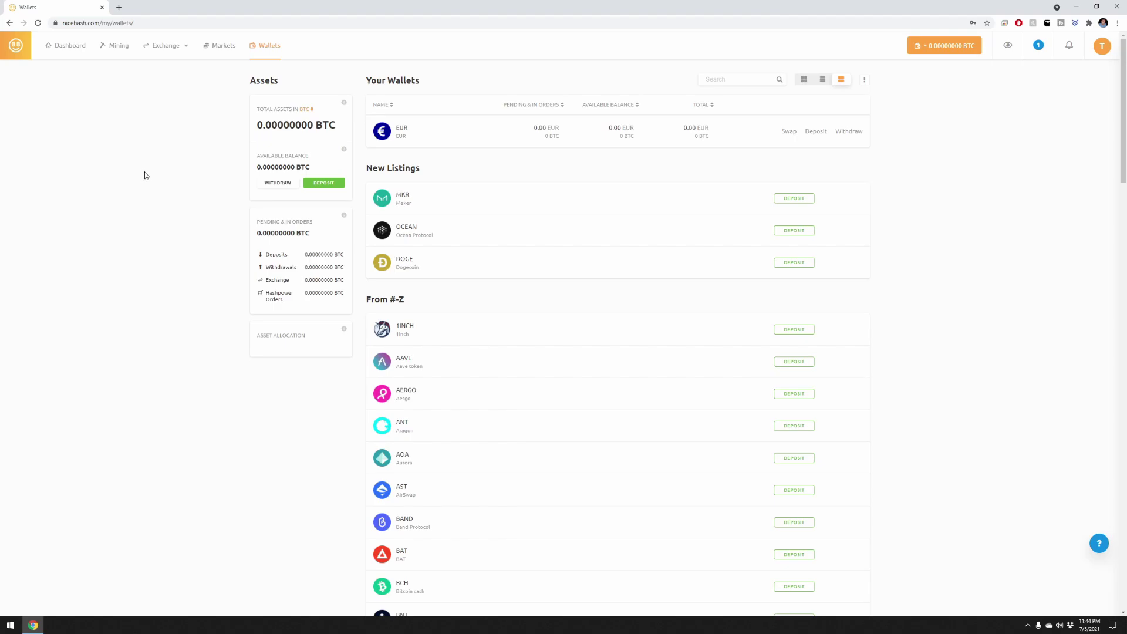
pyautogui.click(221, 49)
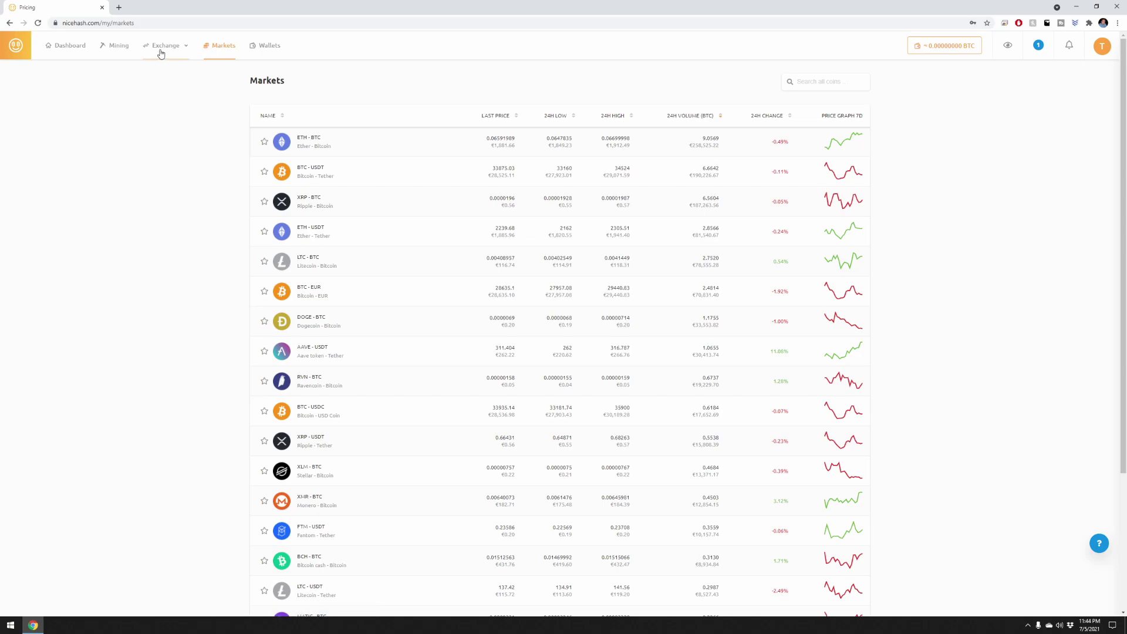
# - Open the mining page, skip the Rig Manager tour, and choose the NiceHash Miner download, acknowledging the required antivirus exception
pyautogui.click(117, 50)
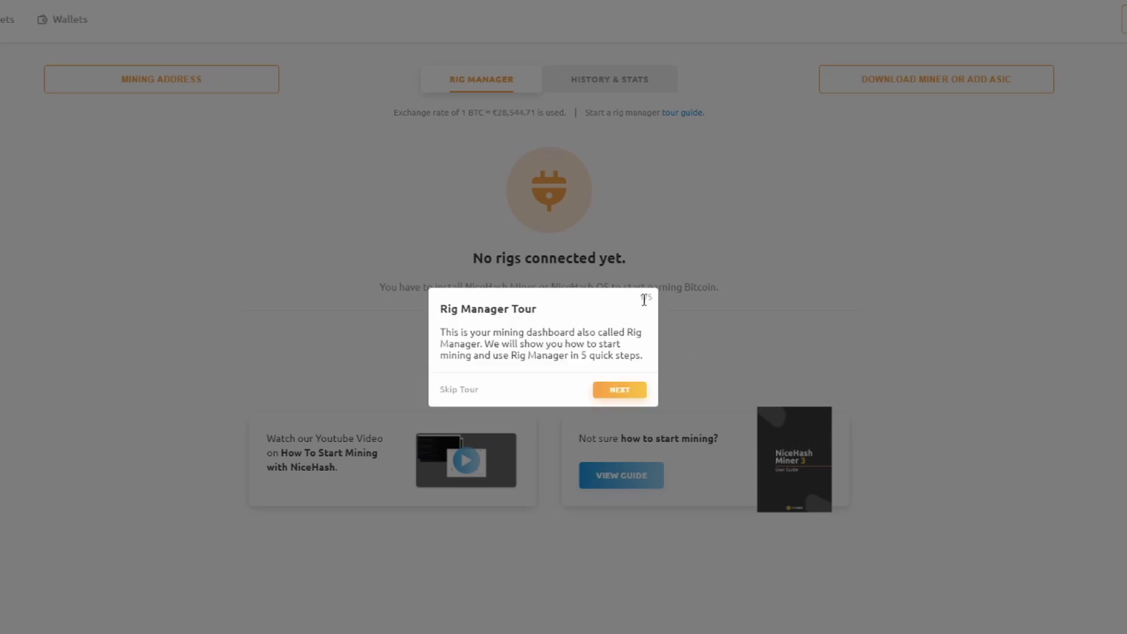
pyautogui.click(451, 390)
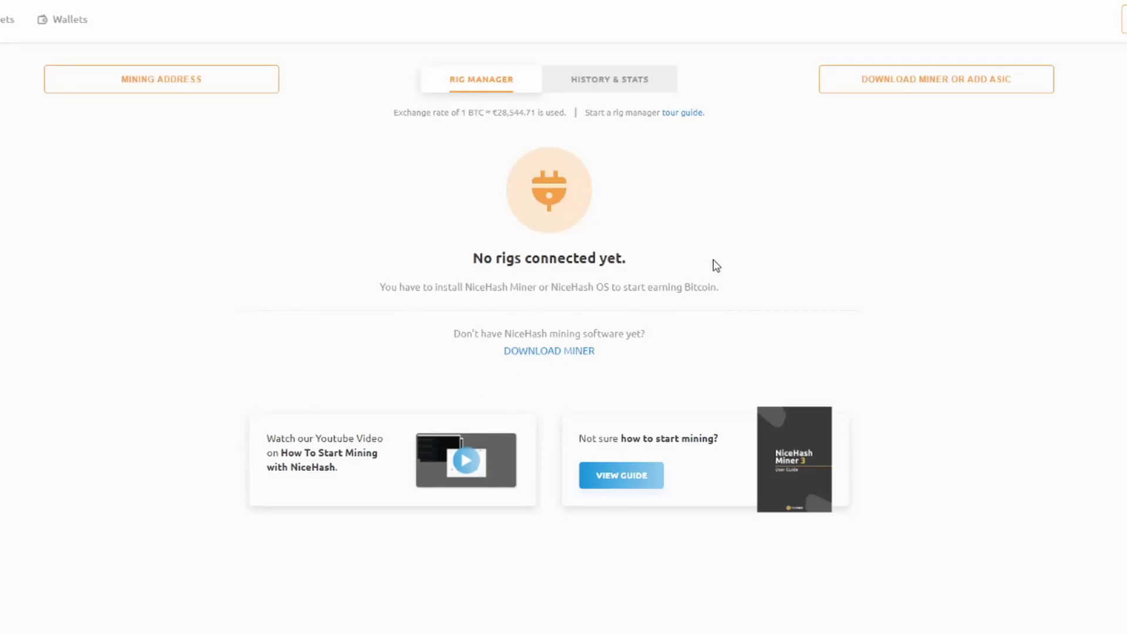
pyautogui.click(556, 352)
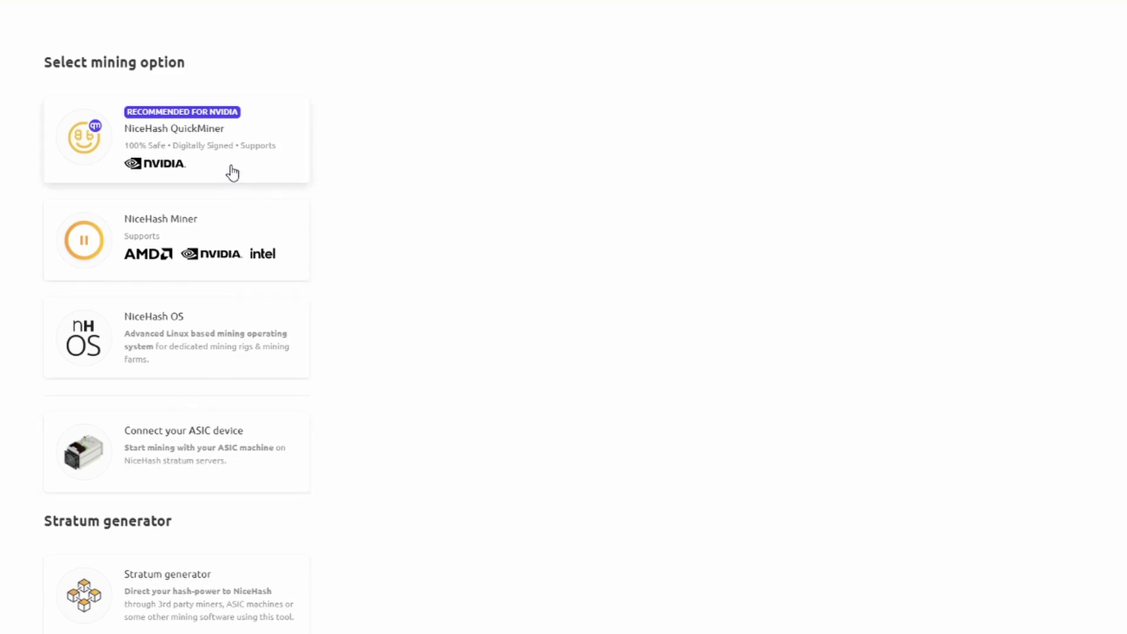
pyautogui.click(176, 264)
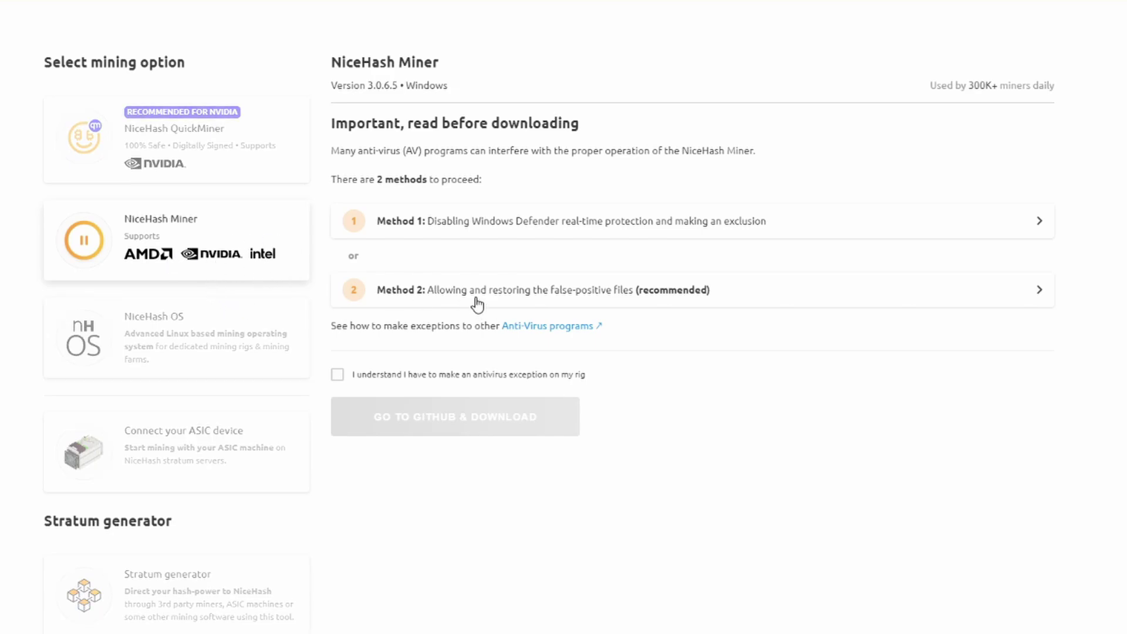
pyautogui.click(338, 375)
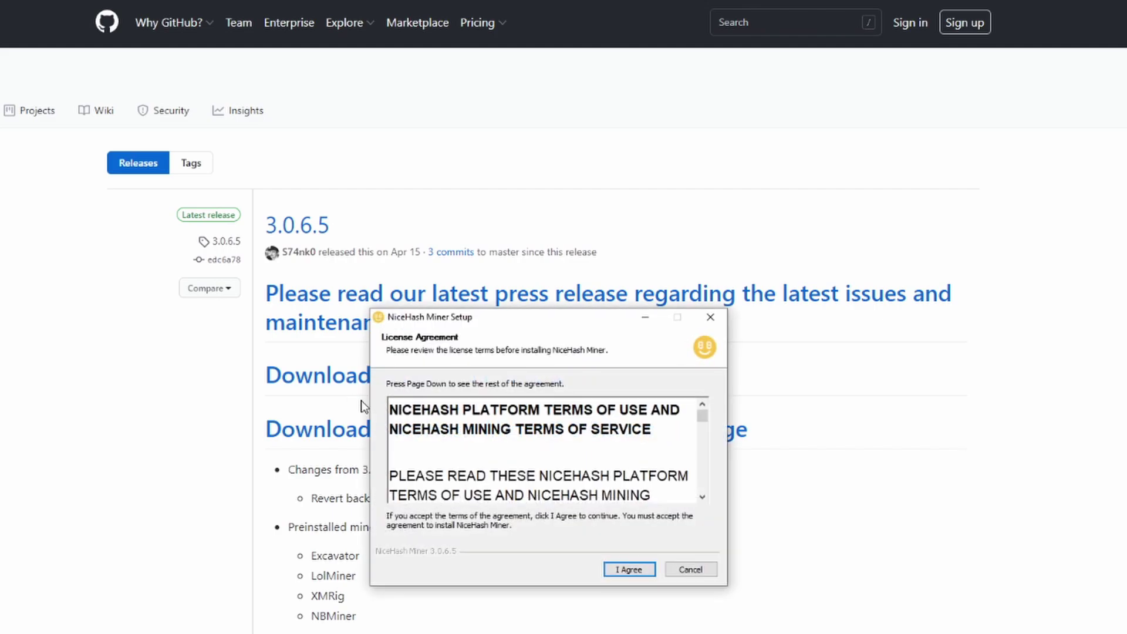
# - Install and run NiceHash Miner, accepting the license, terms of service and third-party disclaimer, with English as the language
pyautogui.click(629, 570)
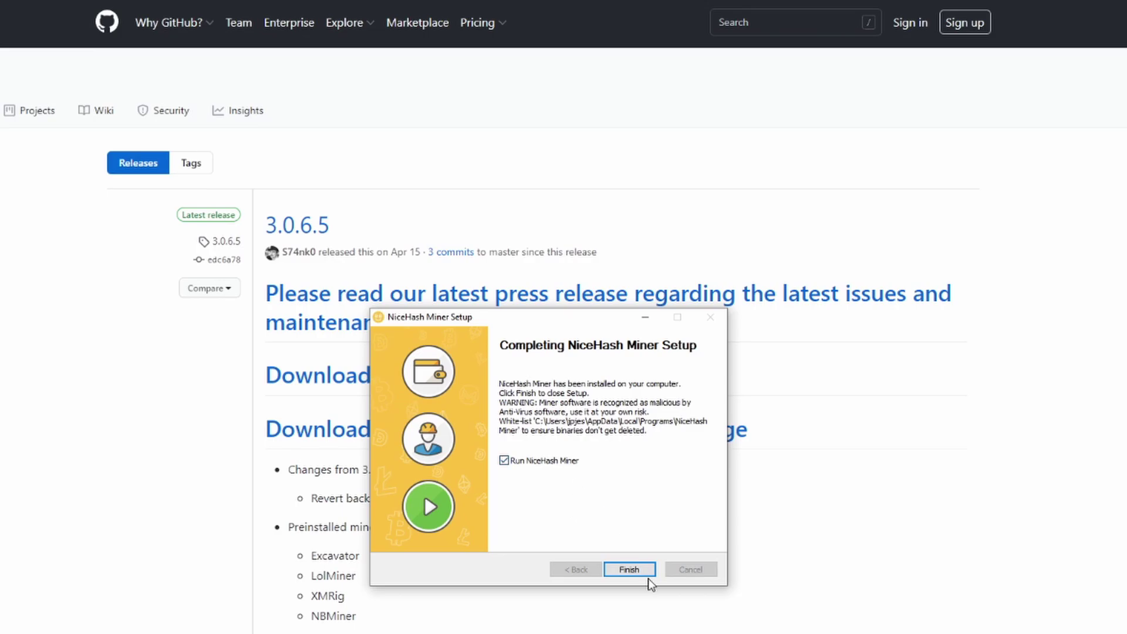
pyautogui.click(629, 569)
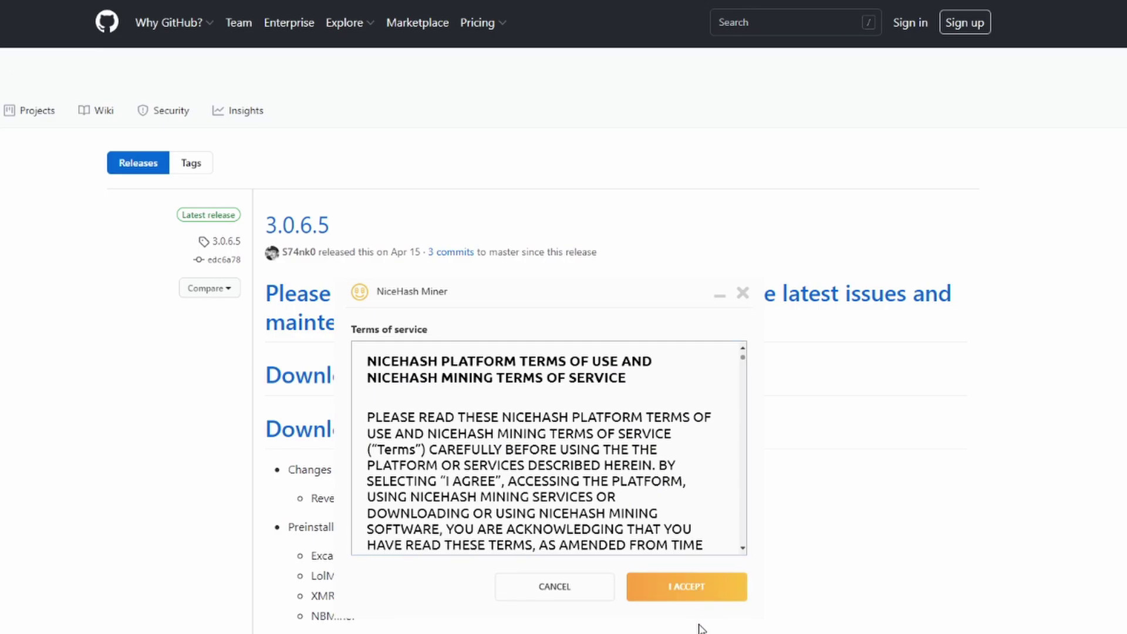
pyautogui.click(701, 583)
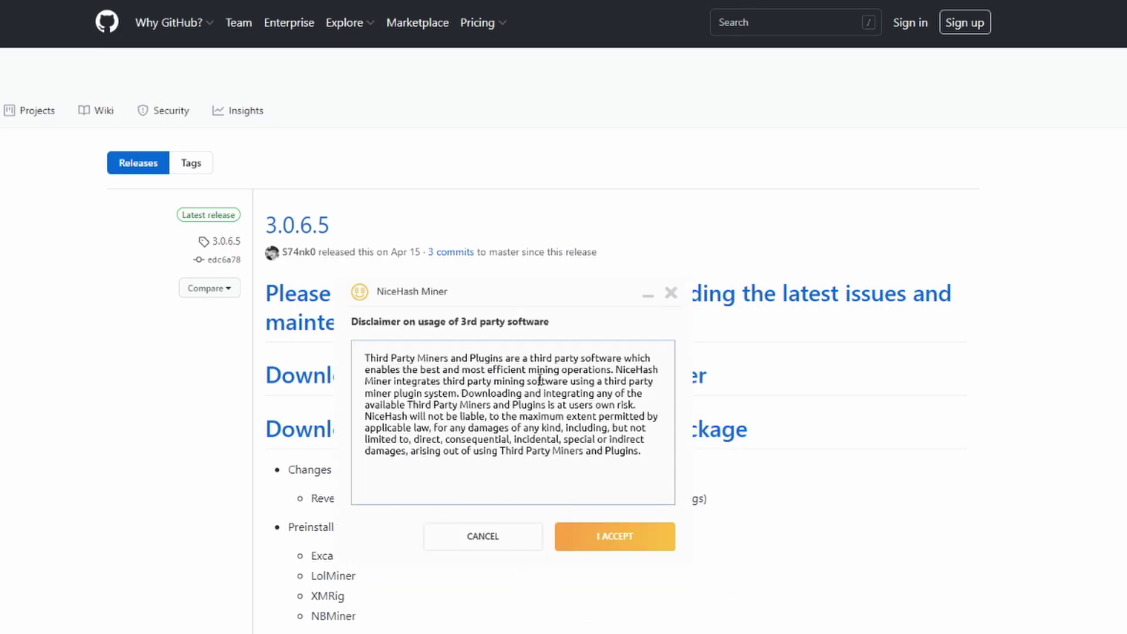
pyautogui.click(623, 546)
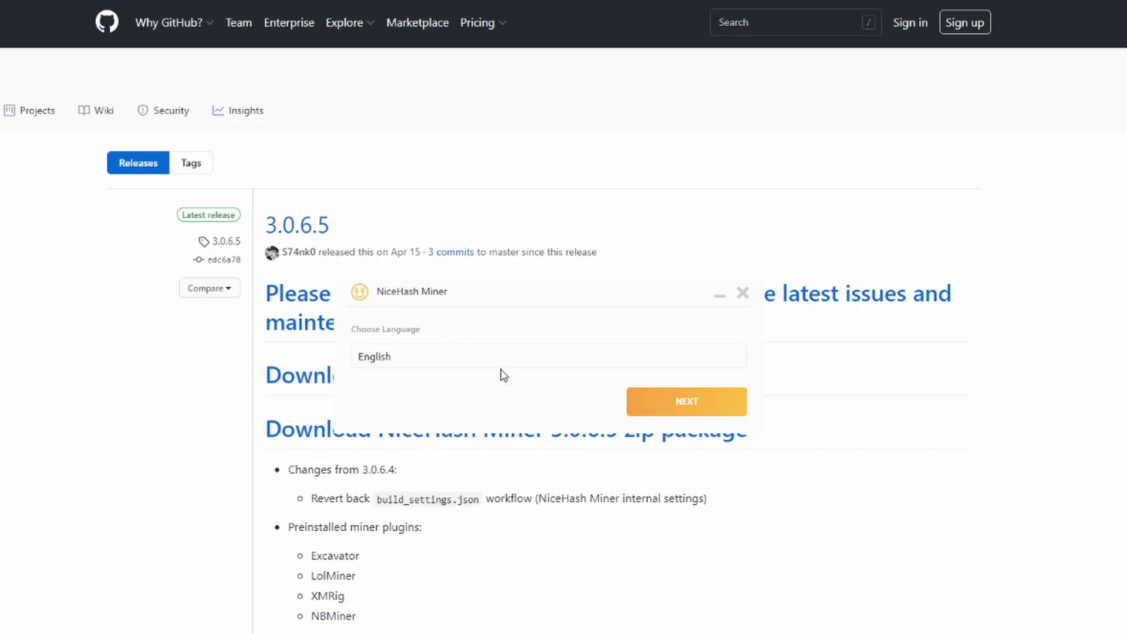
pyautogui.click(682, 403)
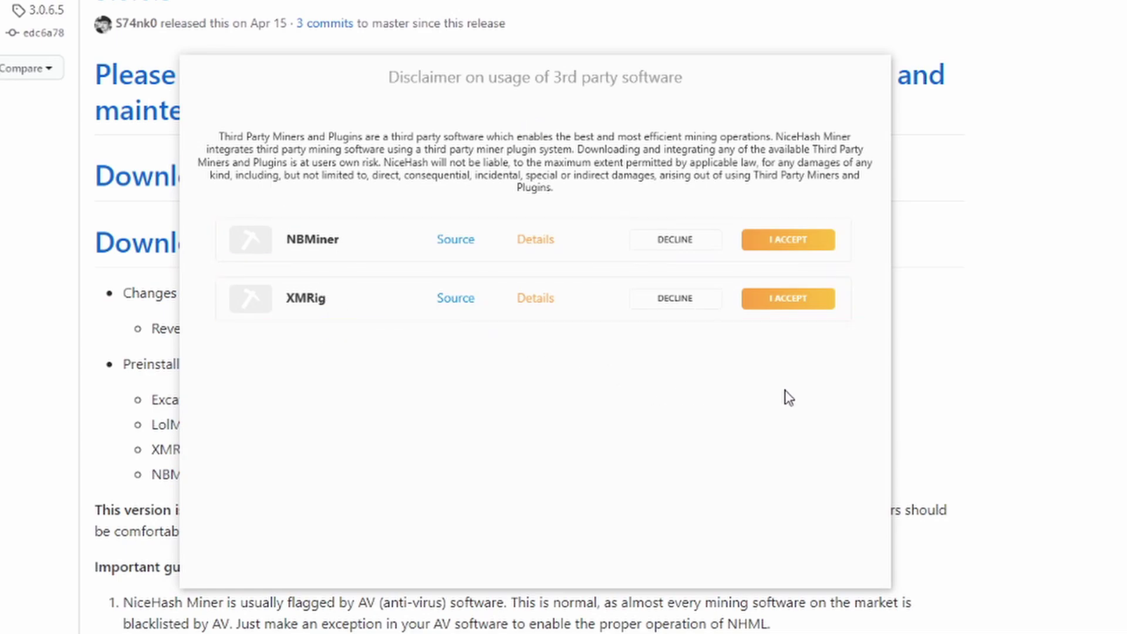
# - Accept the NBMiner and XMRig third-party plugins, then acknowledge the login and restart NiceHash Miner
pyautogui.click(807, 254)
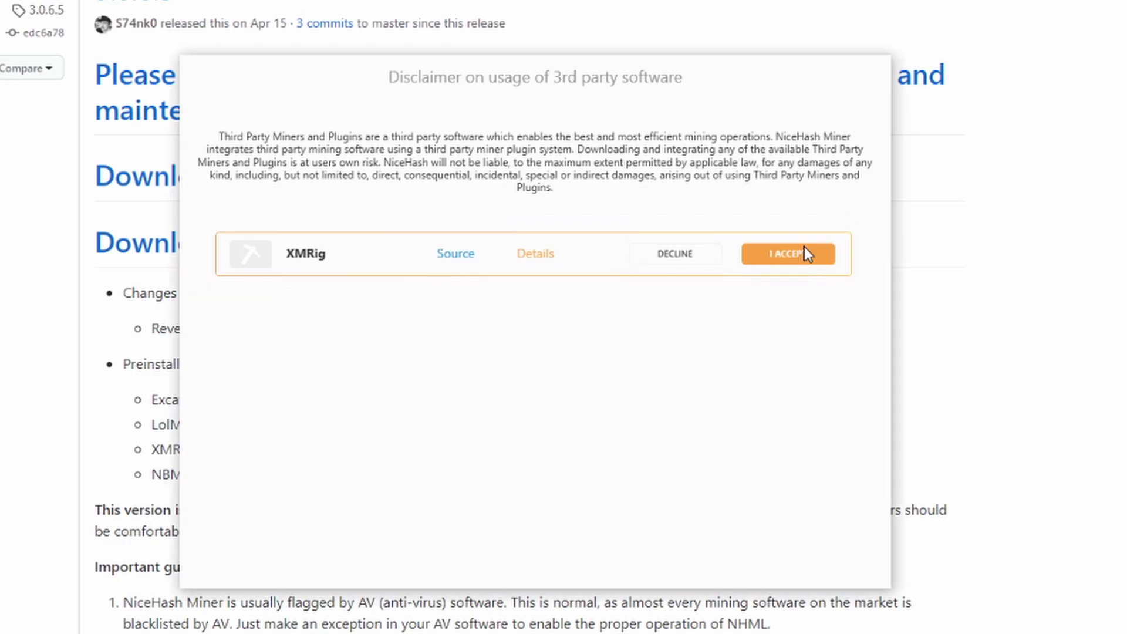
pyautogui.click(805, 250)
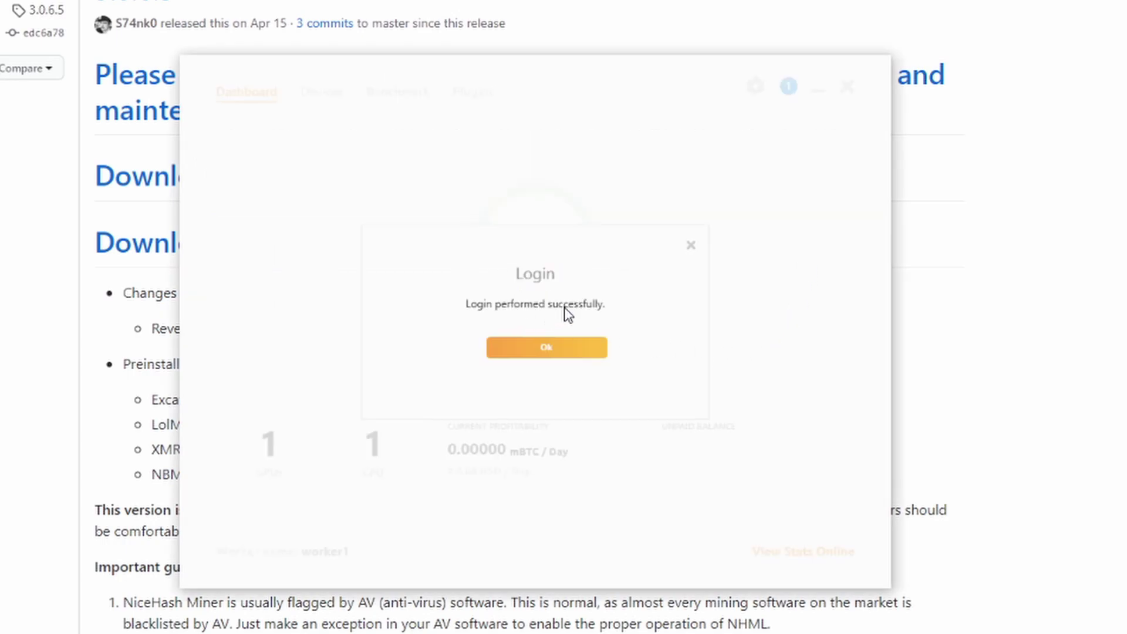
pyautogui.click(569, 346)
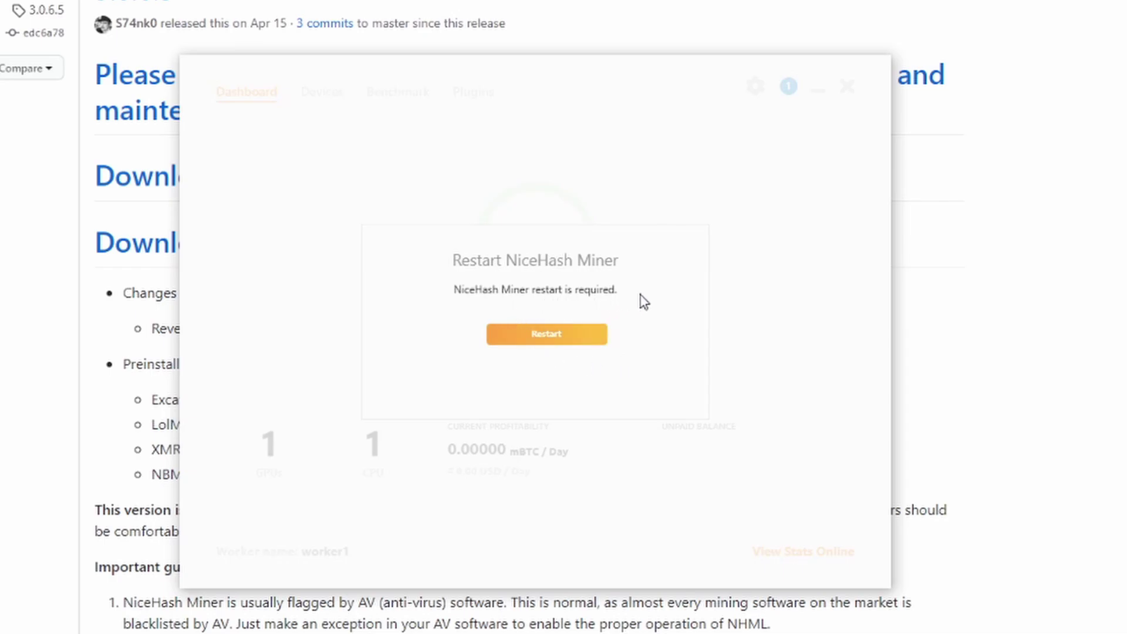
pyautogui.click(546, 334)
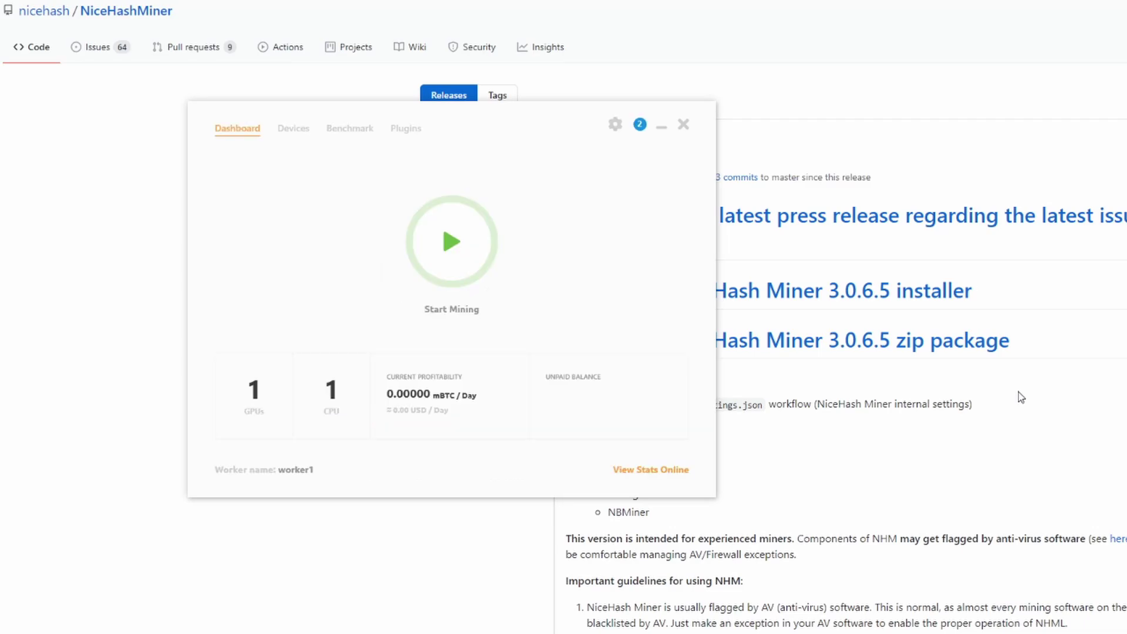
# - Move the miner window aside and expand the worker1 rig in Rig Manager to view its devices
pyautogui.moveTo(523, 133); pyautogui.dragTo(899, 185)
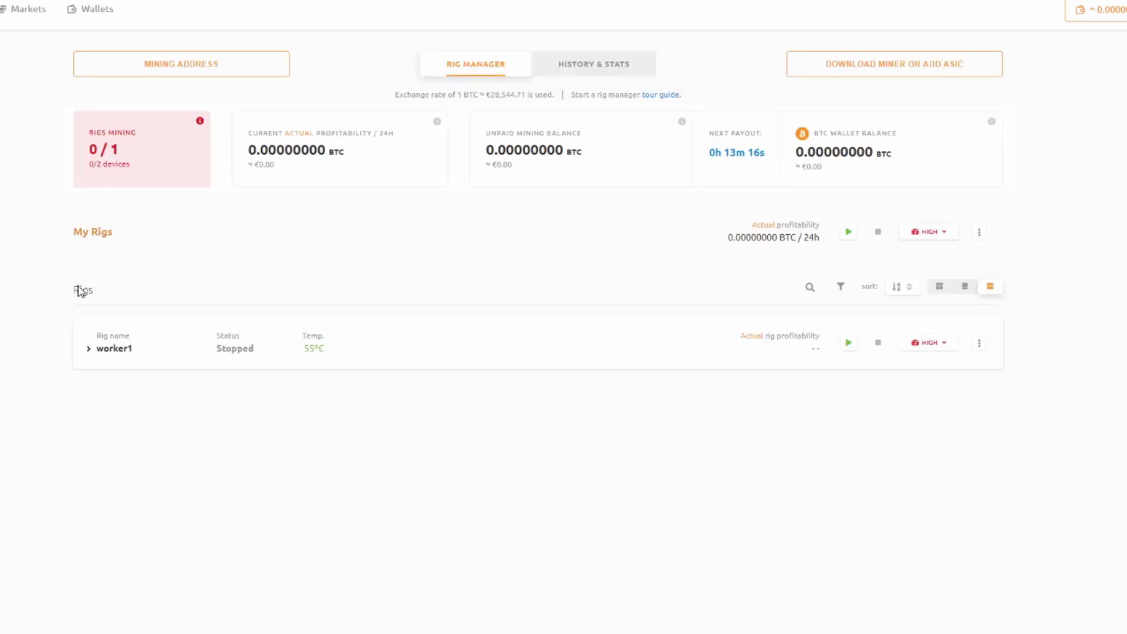
pyautogui.click(88, 351)
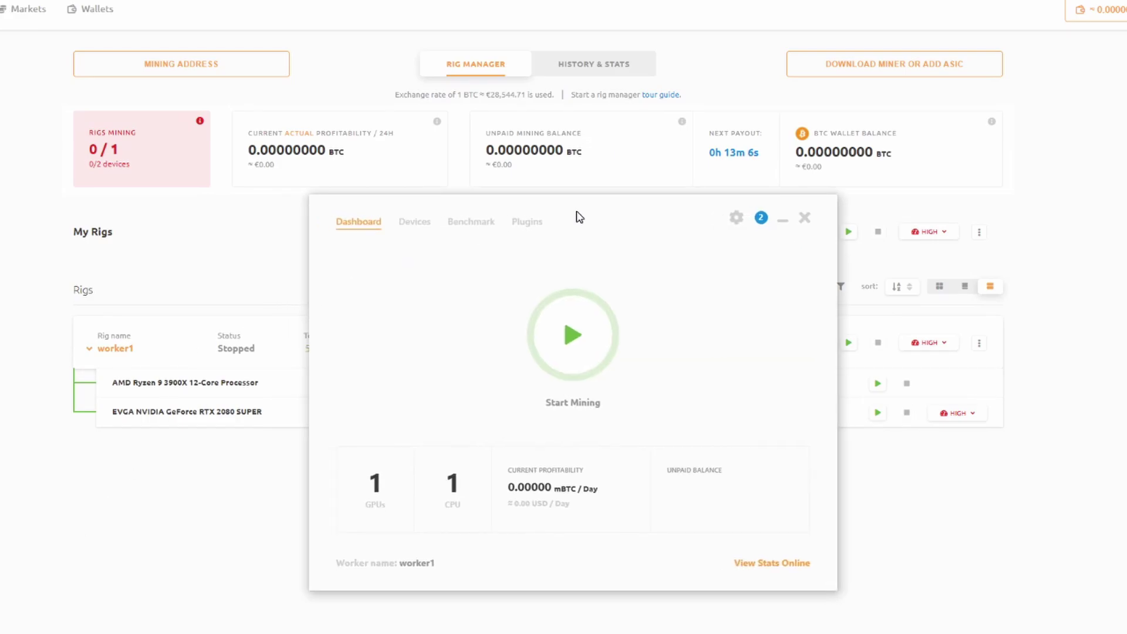
pyautogui.moveTo(578, 218); pyautogui.dragTo(566, 219)
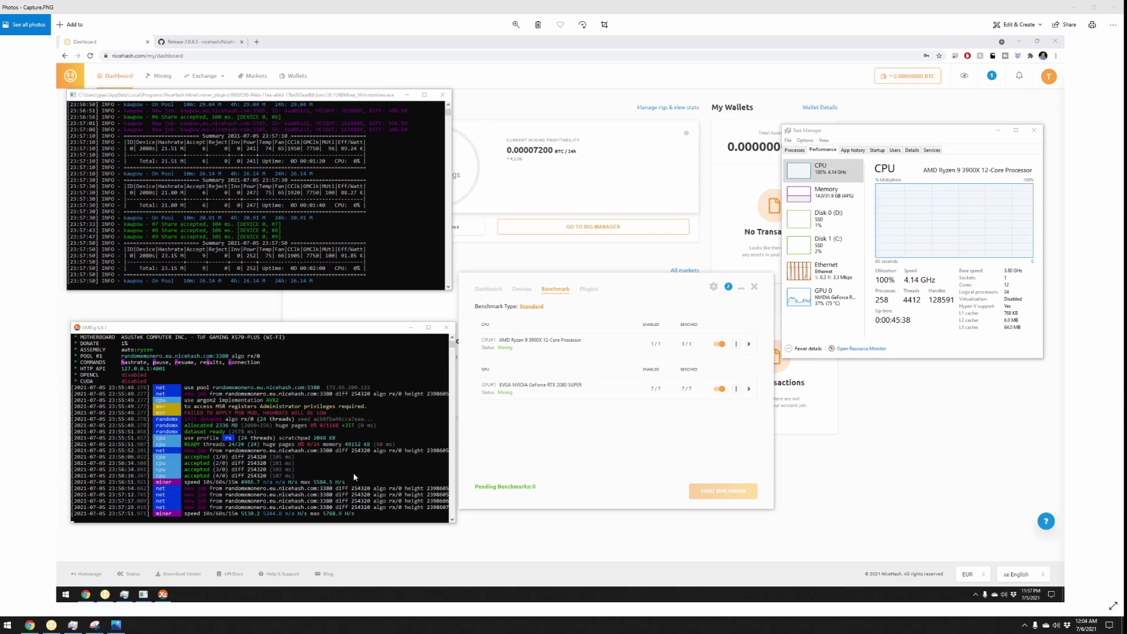
# - Switch from the screenshot in Photos to the NiceHash dashboard in Chrome and bring up the NiceHash Miner window
pyautogui.click(32, 625)
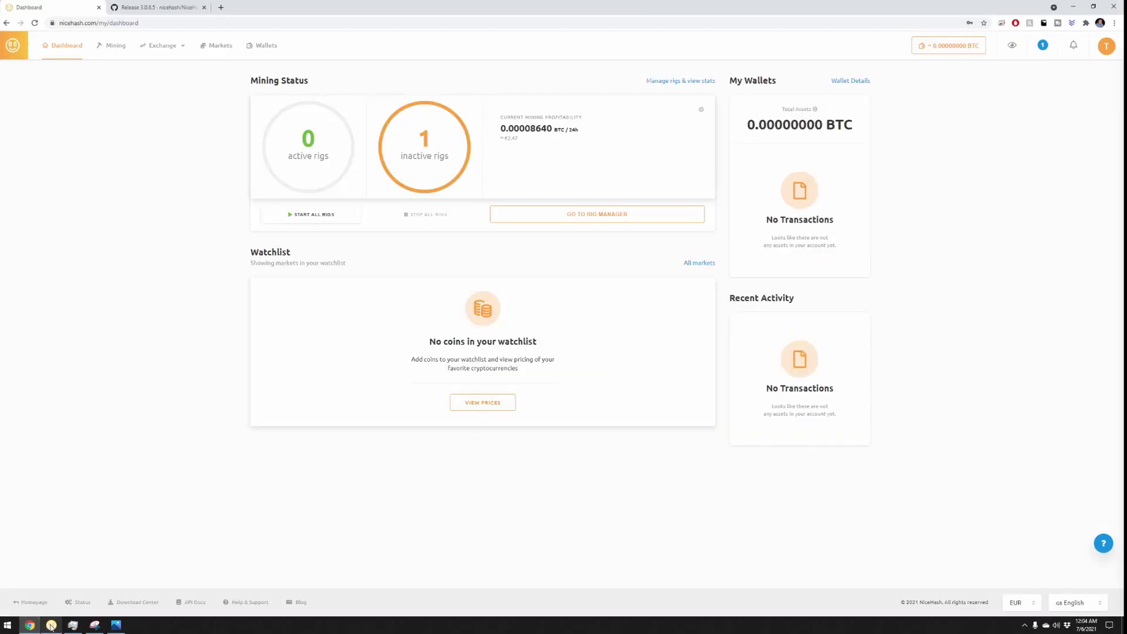
pyautogui.click(51, 625)
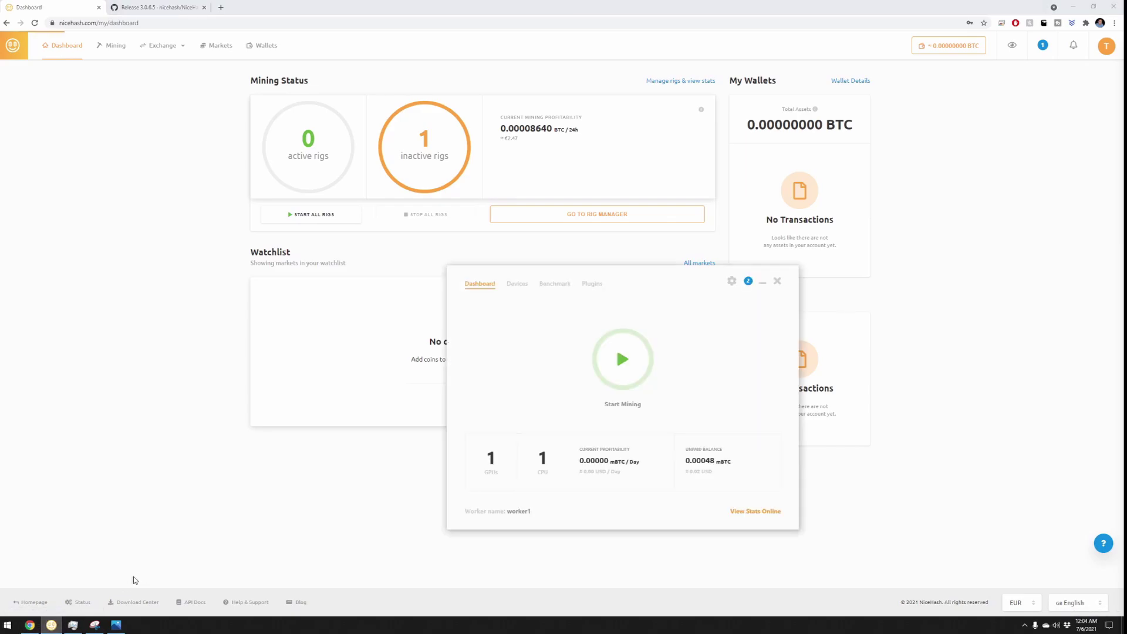